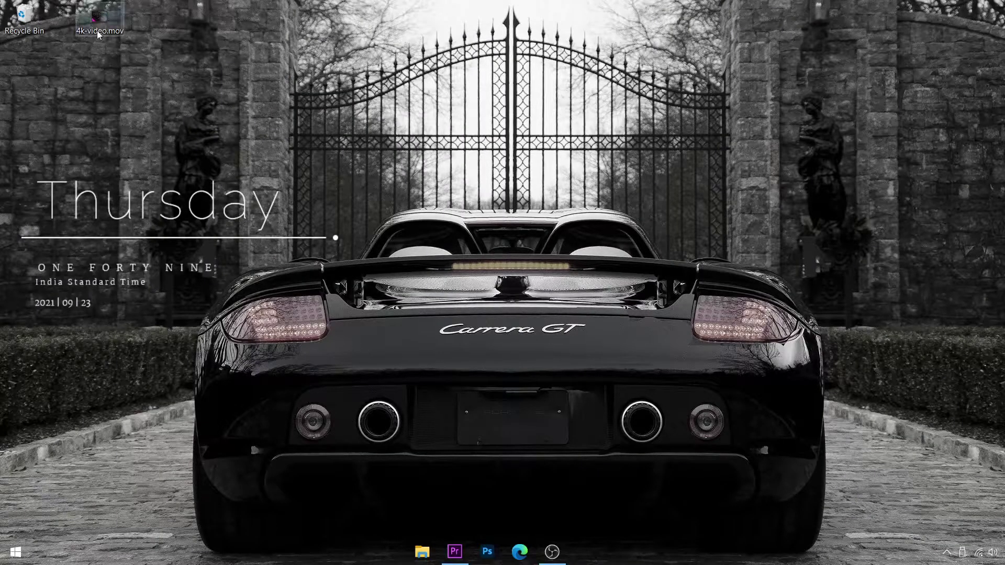
# Inspect the detailed media properties of 4k-video.mov on the desktop, then close them.
pyautogui.click(95, 16)
pyautogui.rightClick(95, 16)
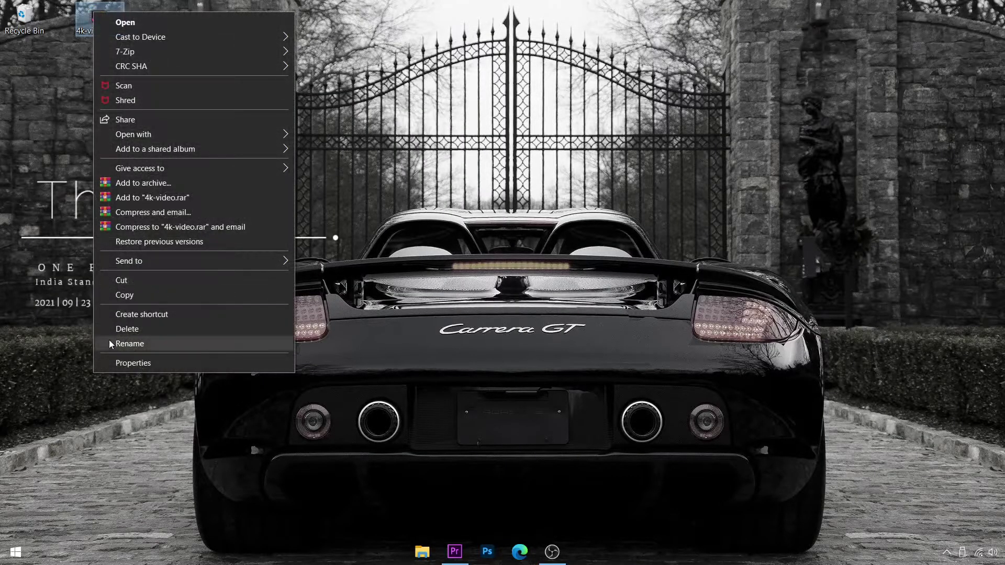
pyautogui.click(114, 363)
pyautogui.click(188, 44)
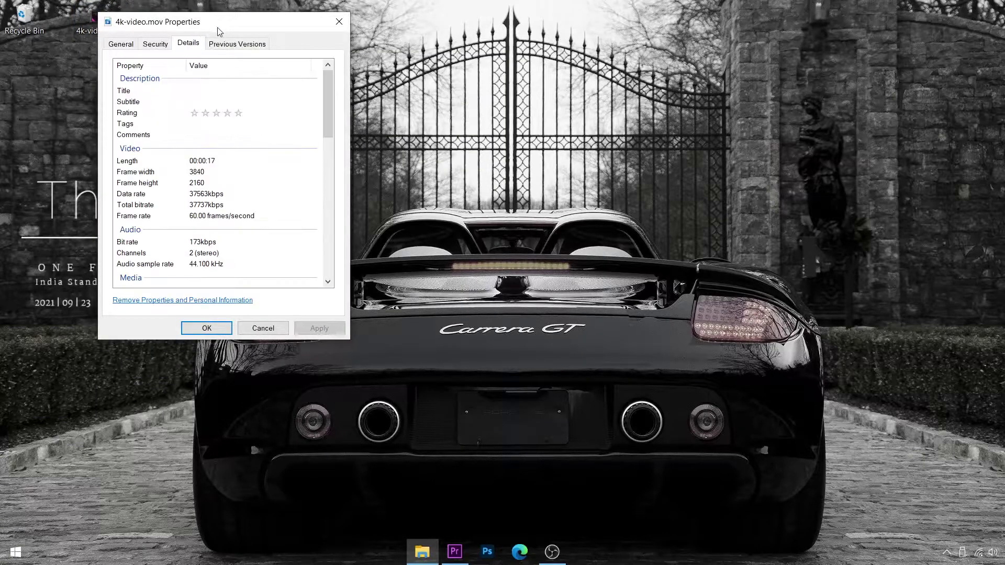
pyautogui.moveTo(217, 24); pyautogui.dragTo(362, 62)
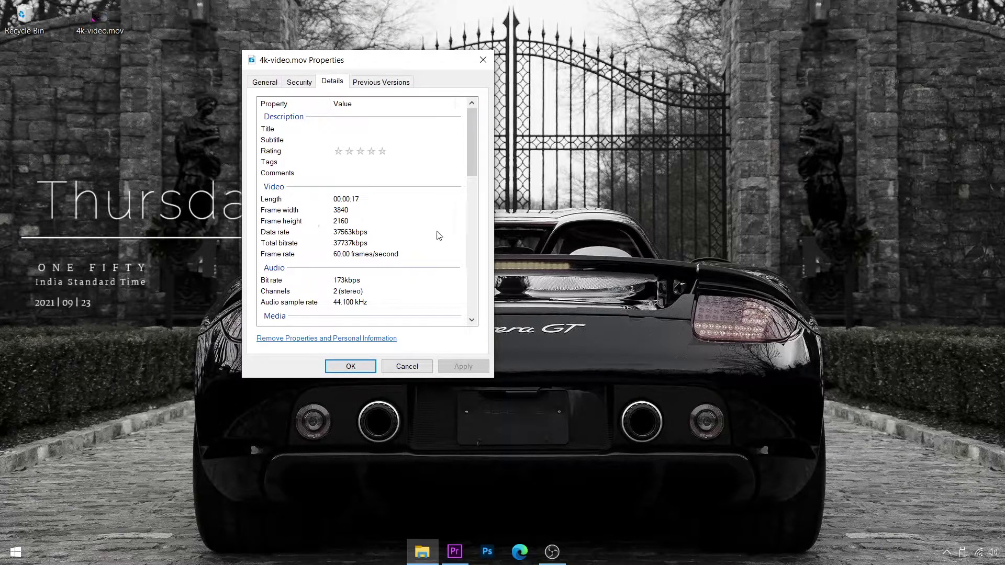
pyautogui.click(352, 367)
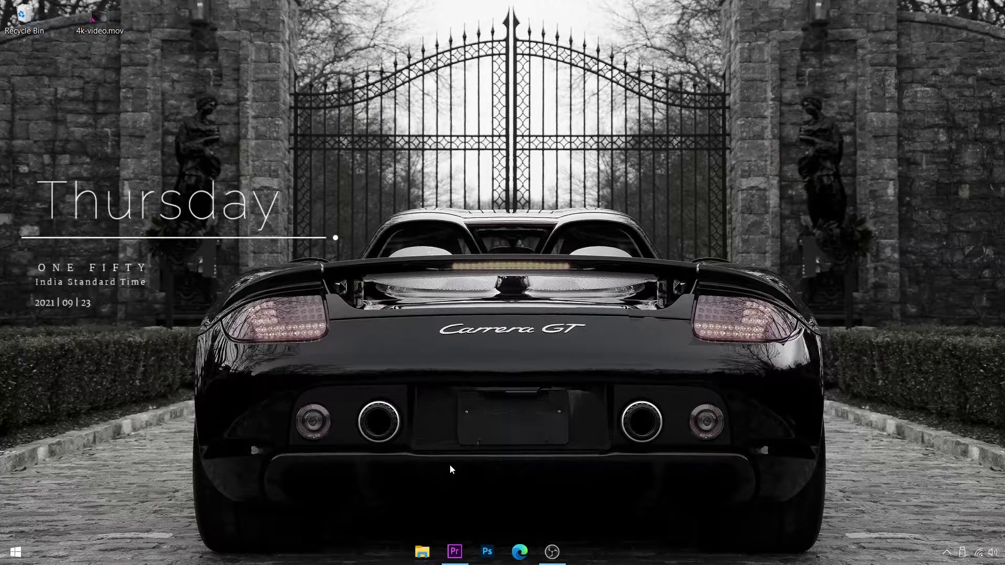
# Back in Premiere, create a new project named 4k in D:\adobe premiere proj.
pyautogui.click(454, 551)
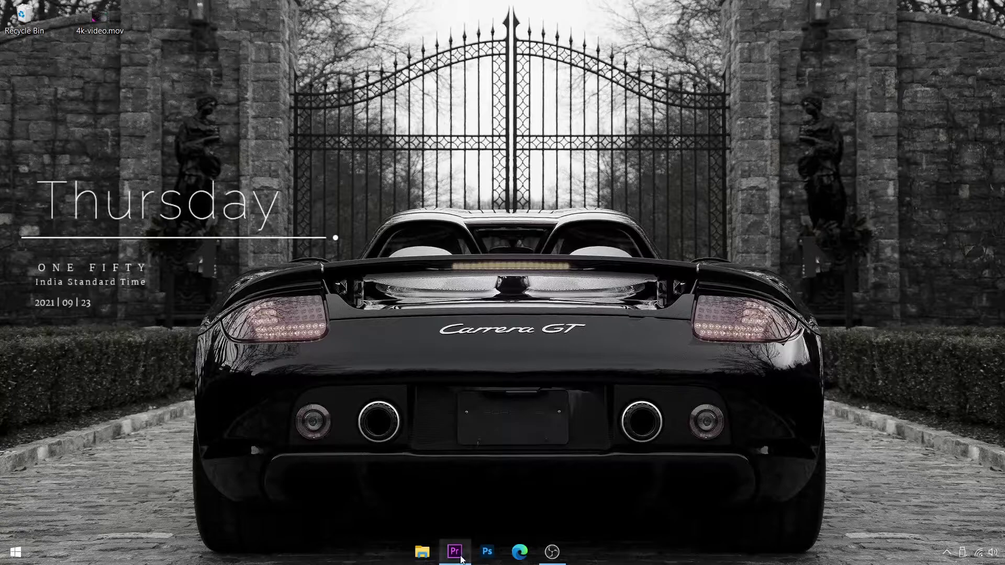
pyautogui.click(8, 21)
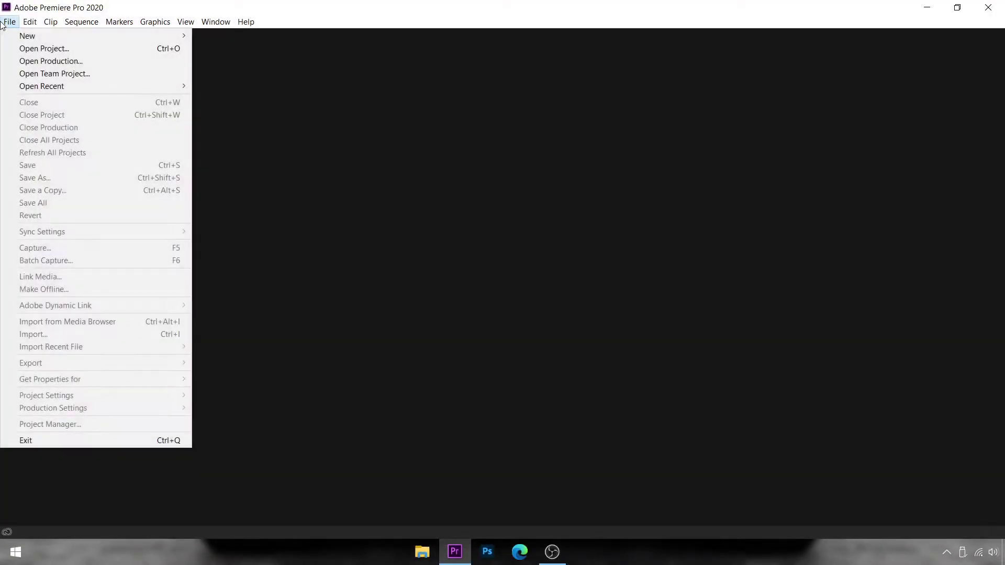
pyautogui.moveTo(24, 33)
pyautogui.click(220, 34)
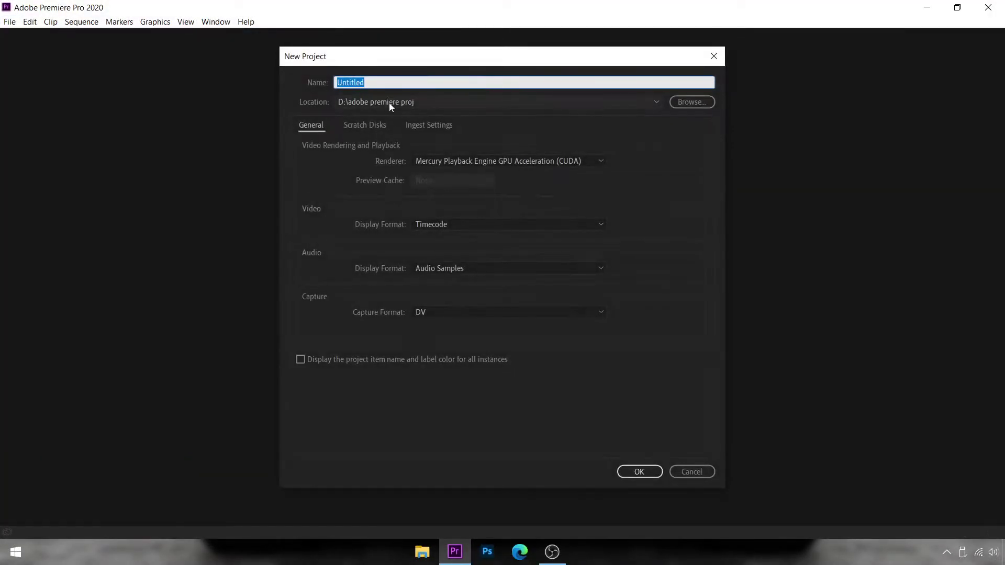
pyautogui.press('BackSpace')
pyautogui.write('4k')
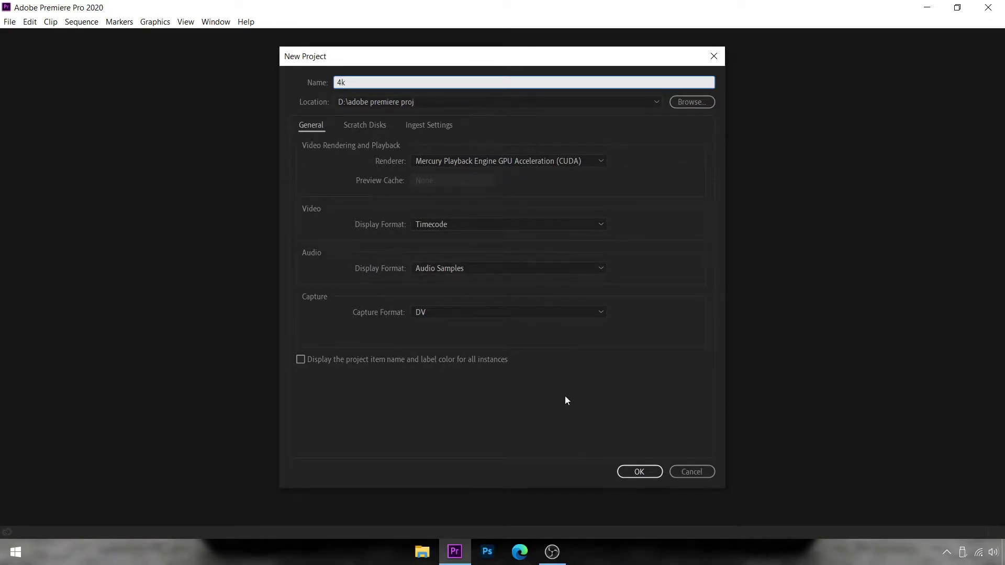
pyautogui.click(637, 471)
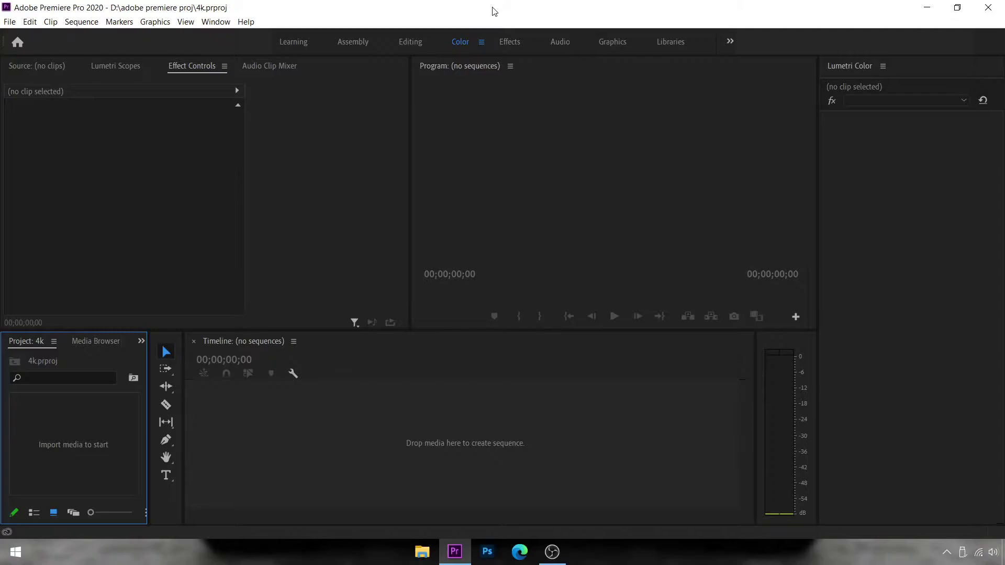
# Drag 4k-video.mov from the desktop into the Timeline to build the 4k-video sequence, then maximize Premiere.
pyautogui.doubleClick(494, 4)
pyautogui.doubleClick(507, 6)
pyautogui.moveTo(281, 6); pyautogui.dragTo(389, 17)
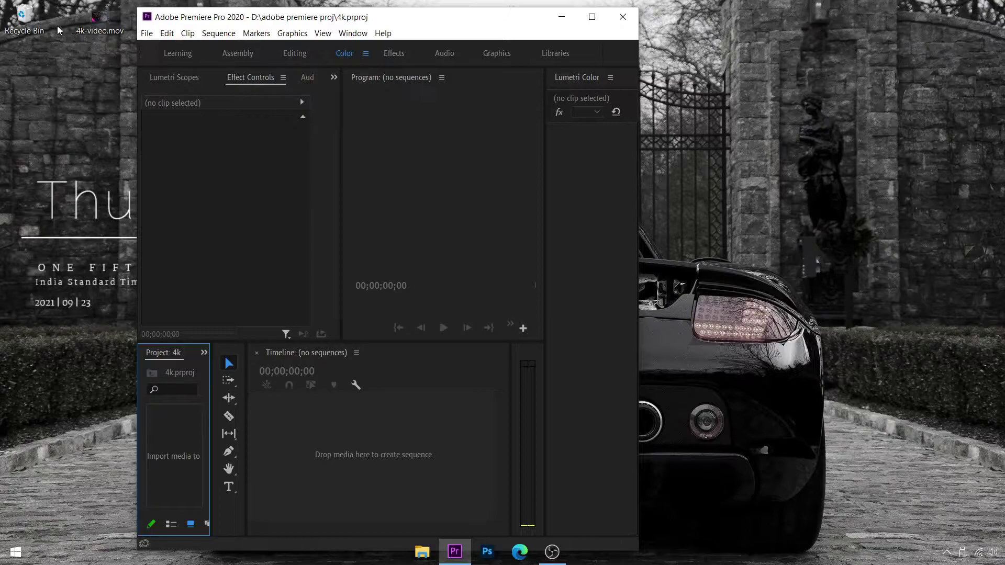
pyautogui.moveTo(87, 23); pyautogui.dragTo(309, 415)
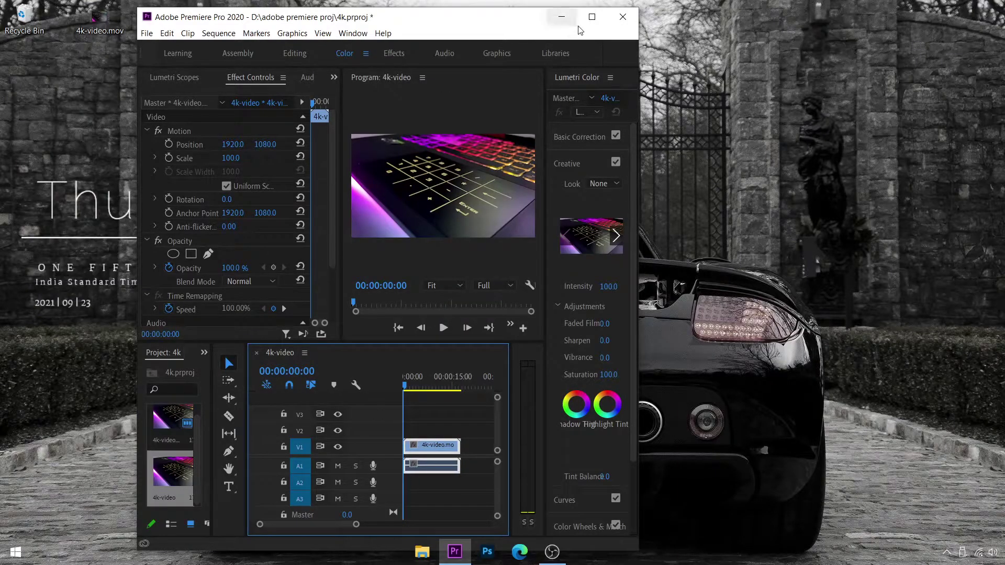
pyautogui.click(592, 17)
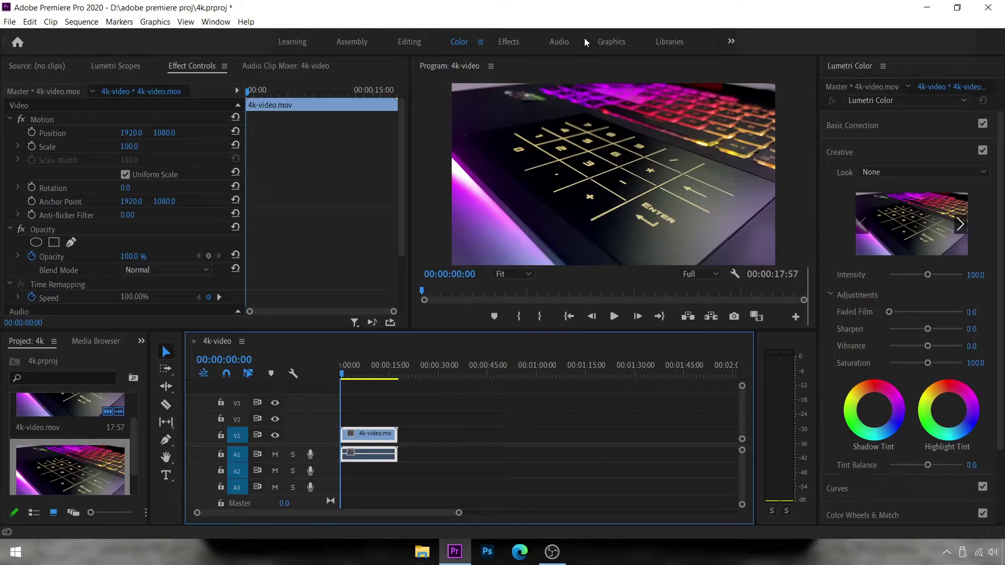
# Set up Export Media with H.264 format and the Match Source - High bitrate preset.
pyautogui.click(10, 21)
pyautogui.moveTo(43, 363)
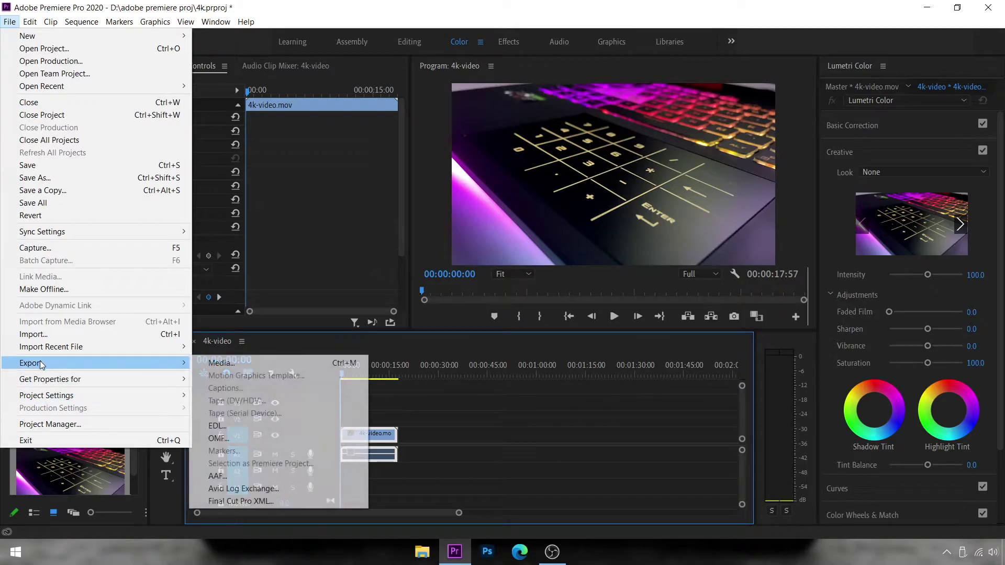
pyautogui.click(219, 362)
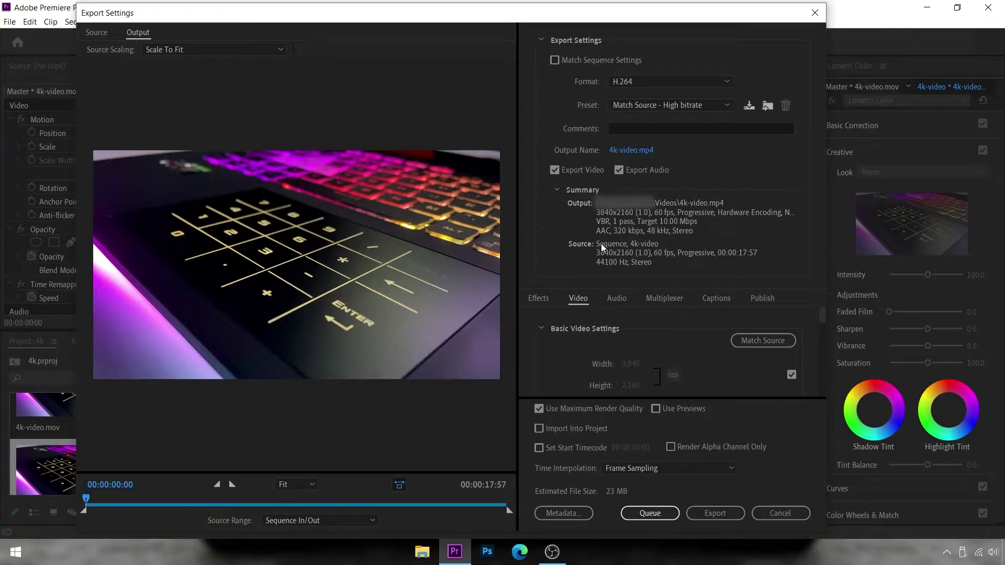
pyautogui.click(620, 80)
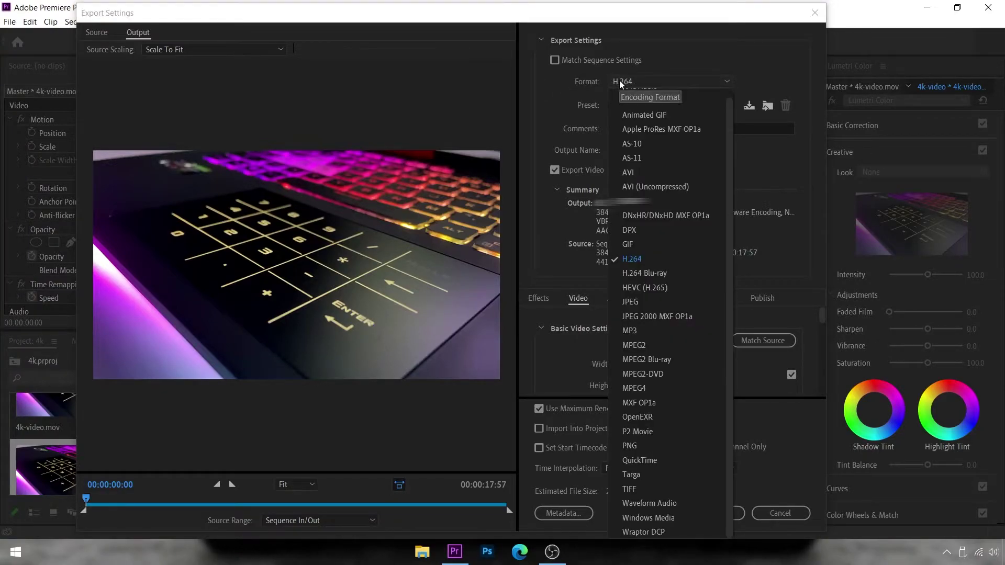
pyautogui.click(636, 264)
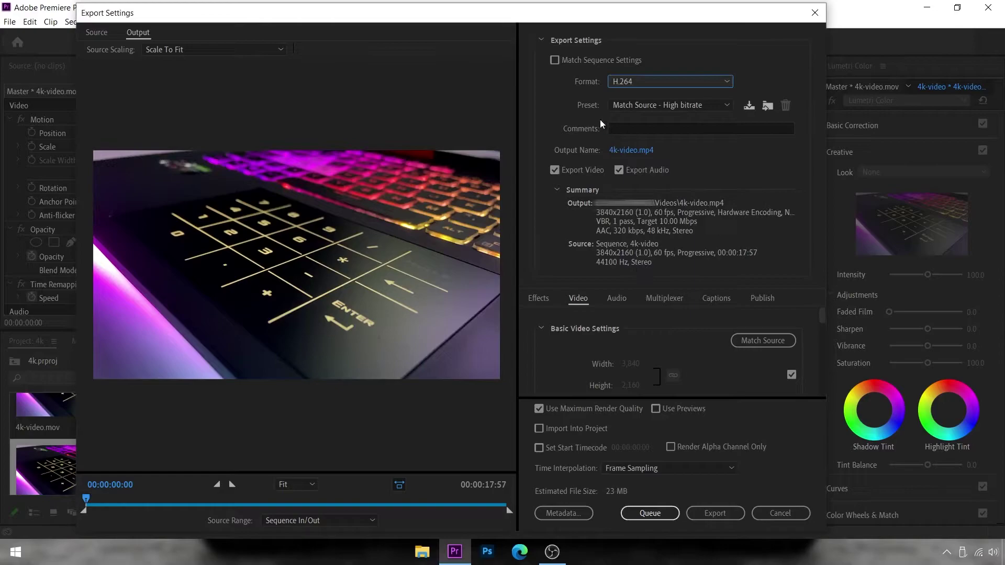
pyautogui.click(634, 106)
pyautogui.click(642, 121)
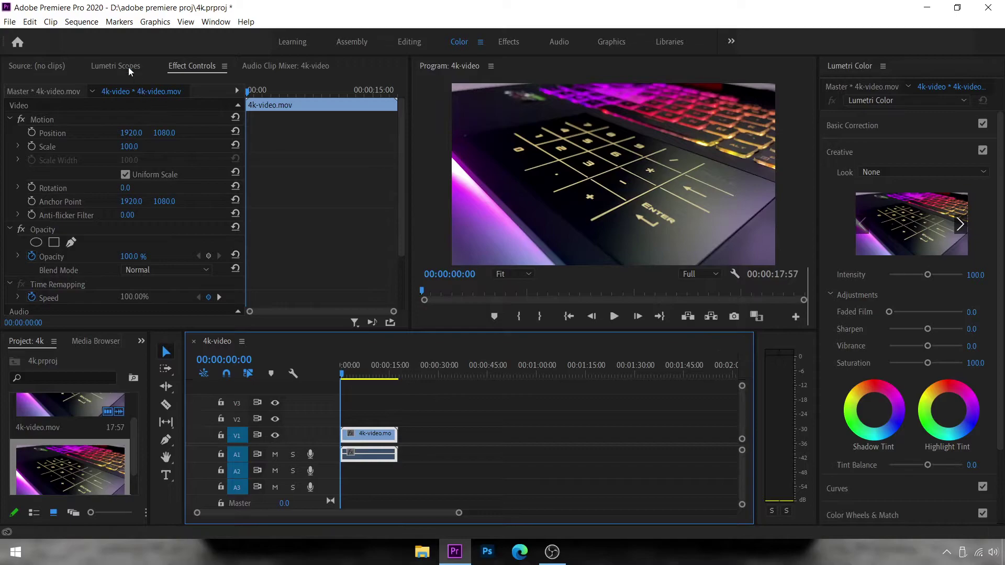
# Set the 4k-video sequence timebase to 30.00 frames/second in Sequence Settings.
pyautogui.click(82, 21)
pyautogui.click(96, 35)
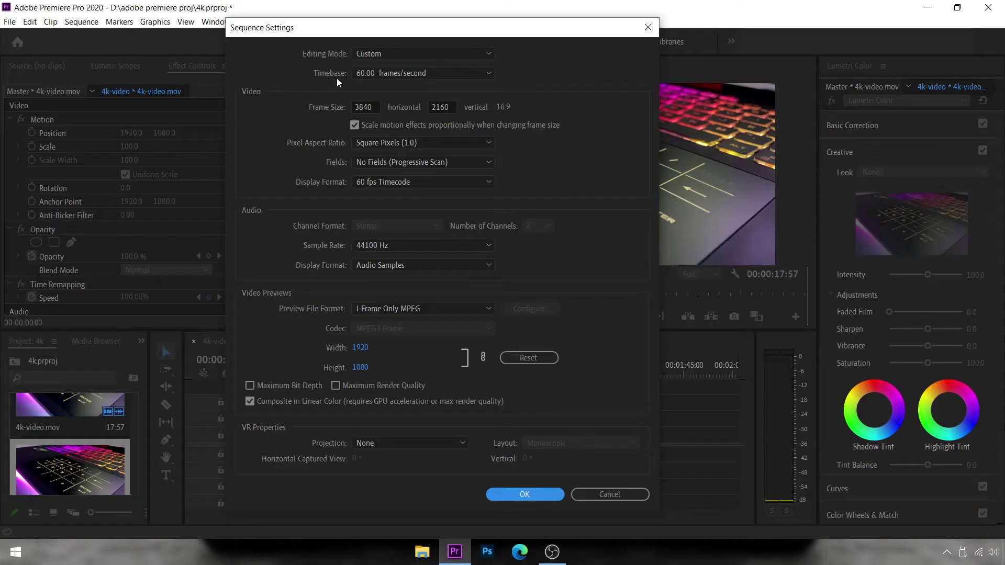
pyautogui.click(378, 74)
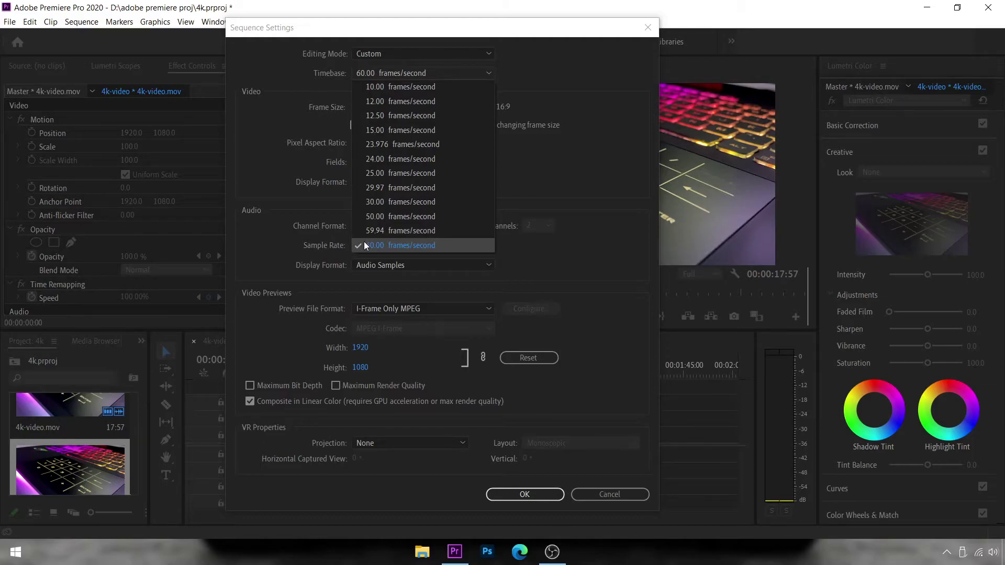
pyautogui.click(365, 207)
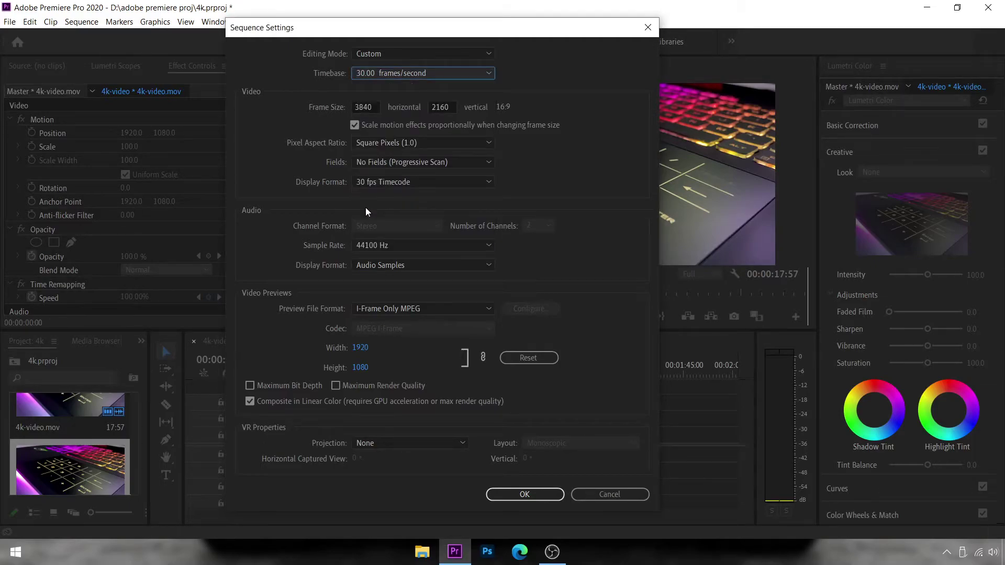
pyautogui.click(530, 494)
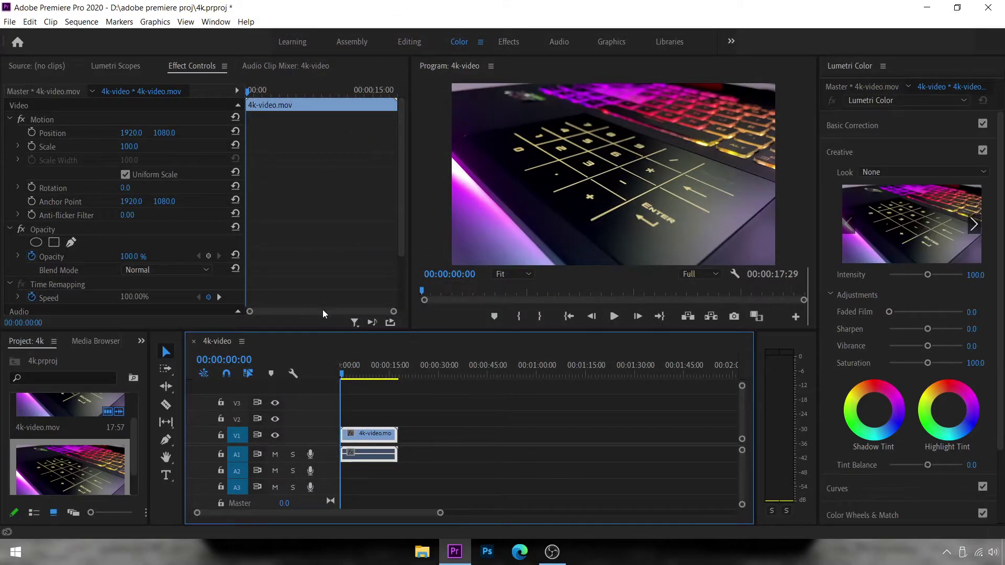
pyautogui.click(7, 24)
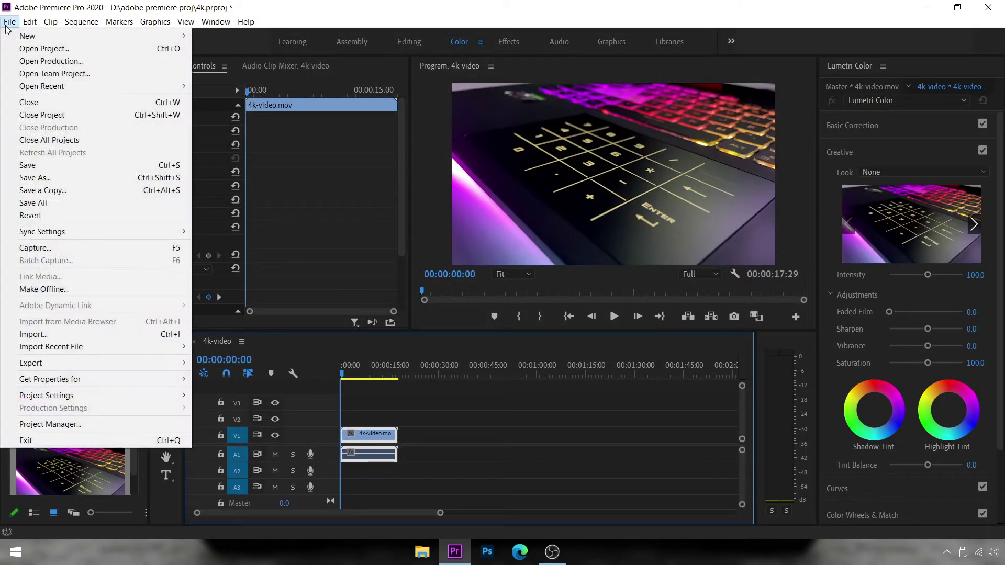
pyautogui.moveTo(15, 366)
pyautogui.click(220, 364)
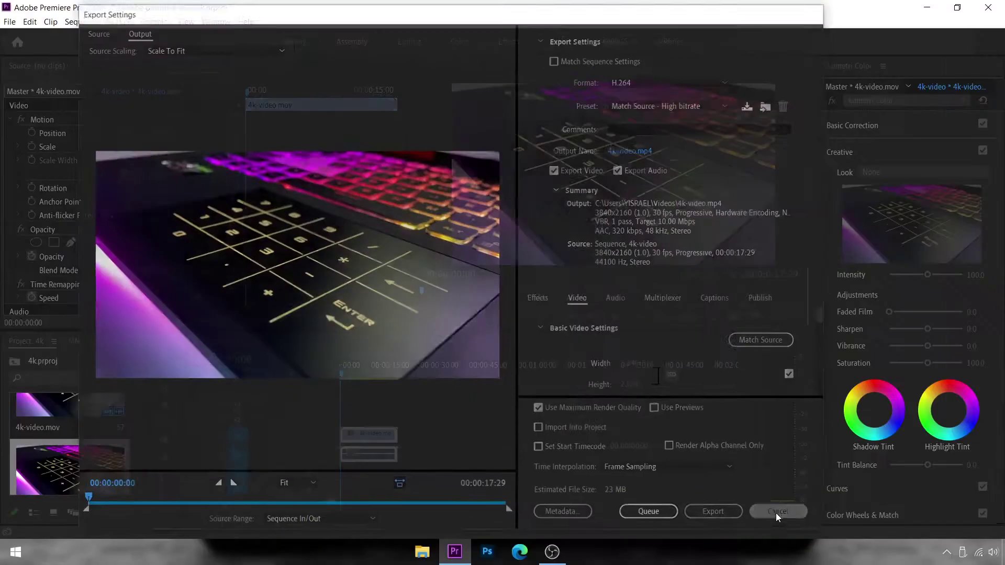
pyautogui.click(775, 513)
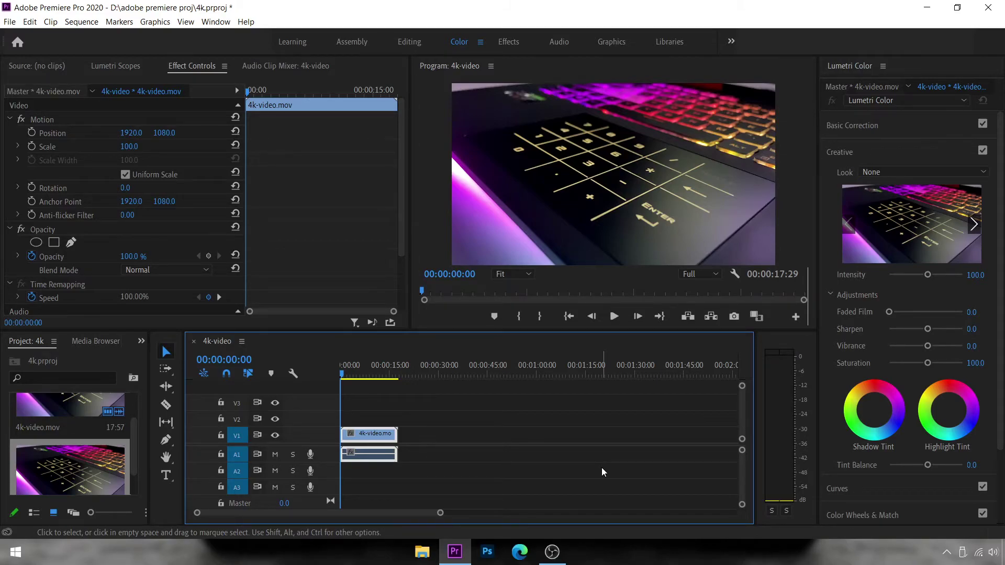
# Show the Windows desktop with Win+D, hiding Premiere Pro.
pyautogui.press('super+d')
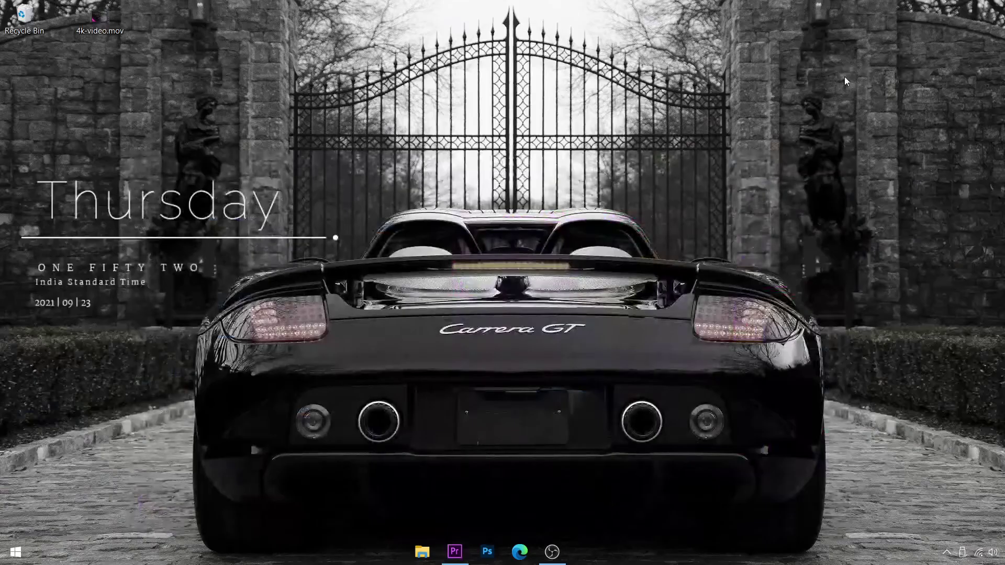